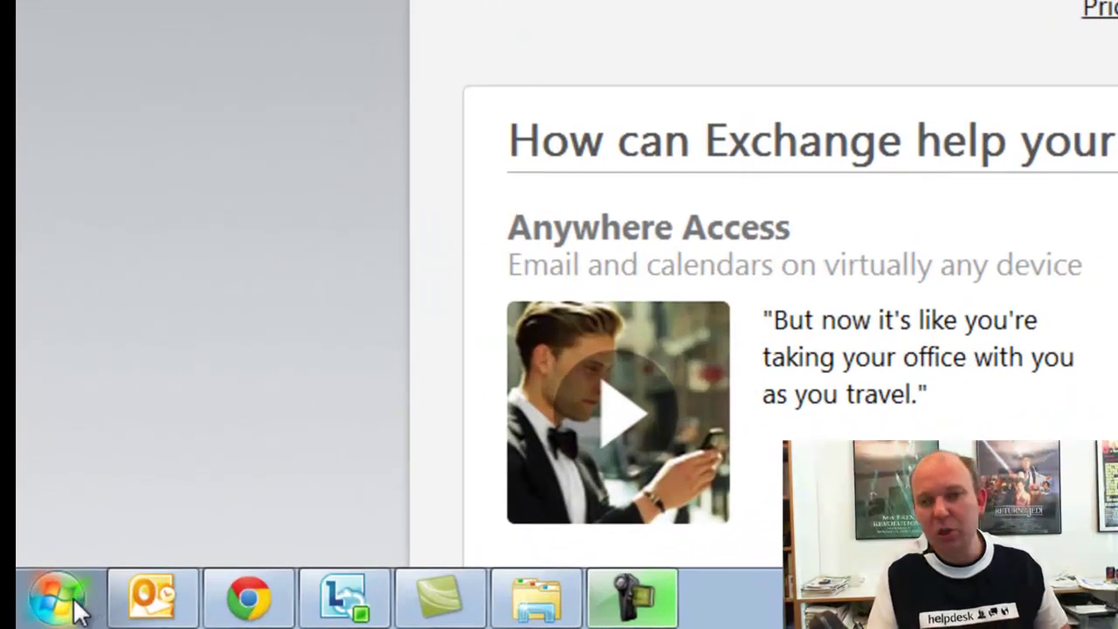
# - Open the Outlook e-mail setup (E-post) under Brukerkontoer og familiesikkerhet in the Windows Control Panel
pyautogui.click(58, 597)
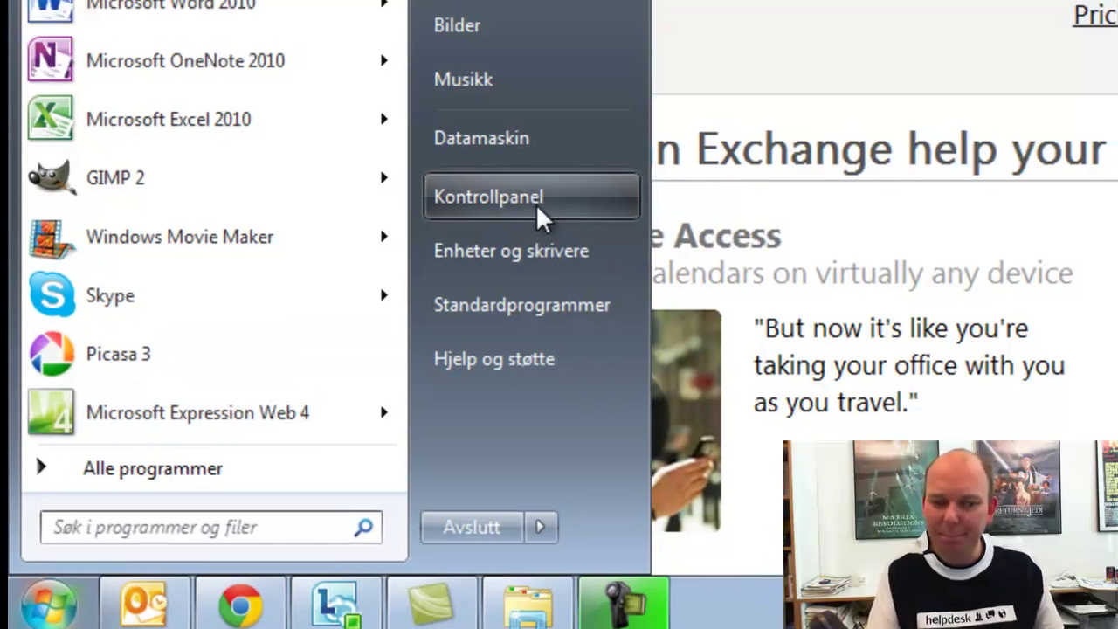
pyautogui.click(547, 199)
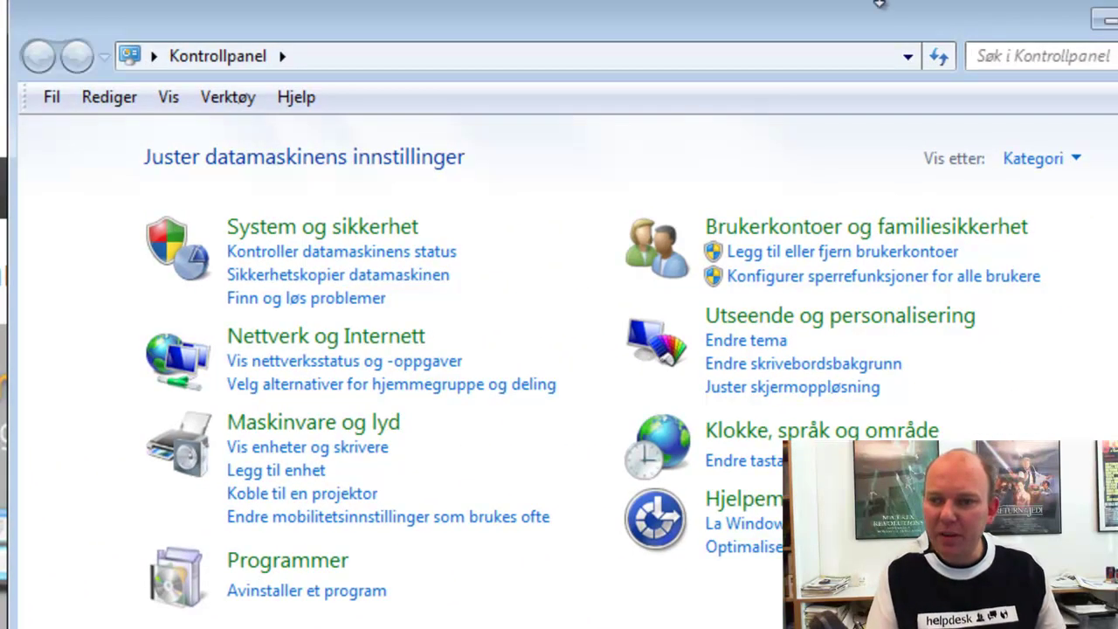
pyautogui.moveTo(879, 25); pyautogui.dragTo(604, 85)
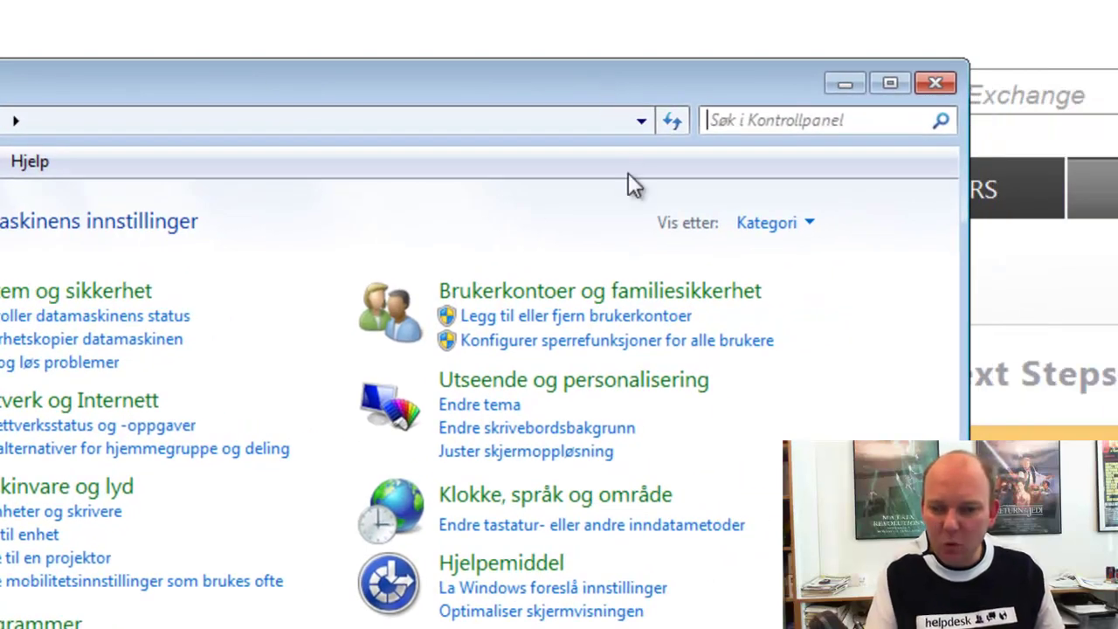
pyautogui.click(713, 295)
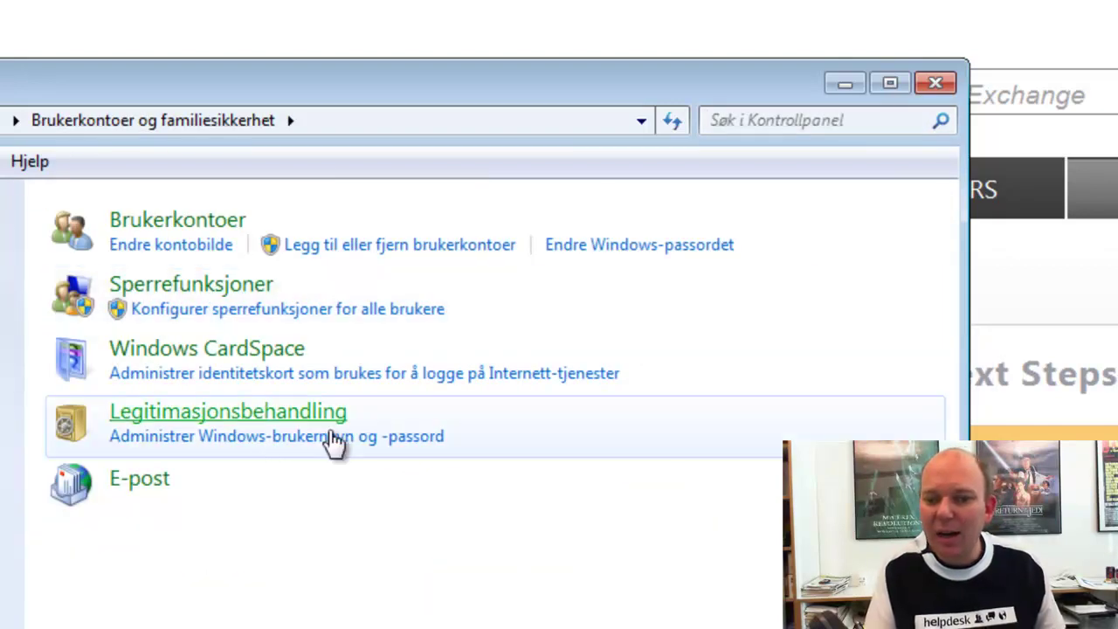
pyautogui.click(152, 485)
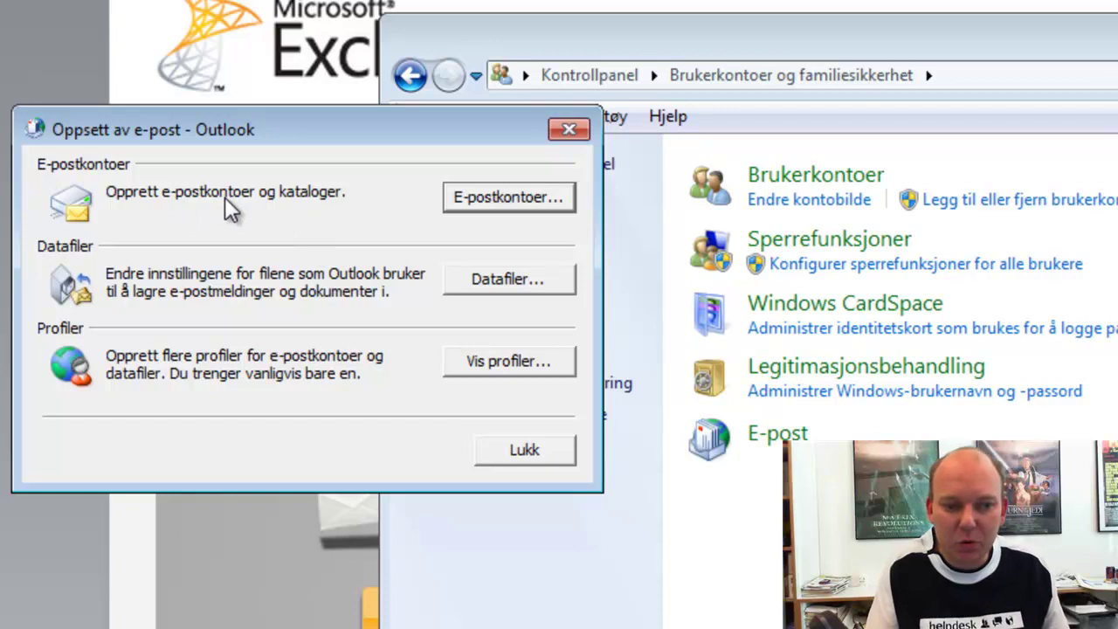
# - Start adding a new e-mail account and choose to configure the server settings manually
pyautogui.click(556, 198)
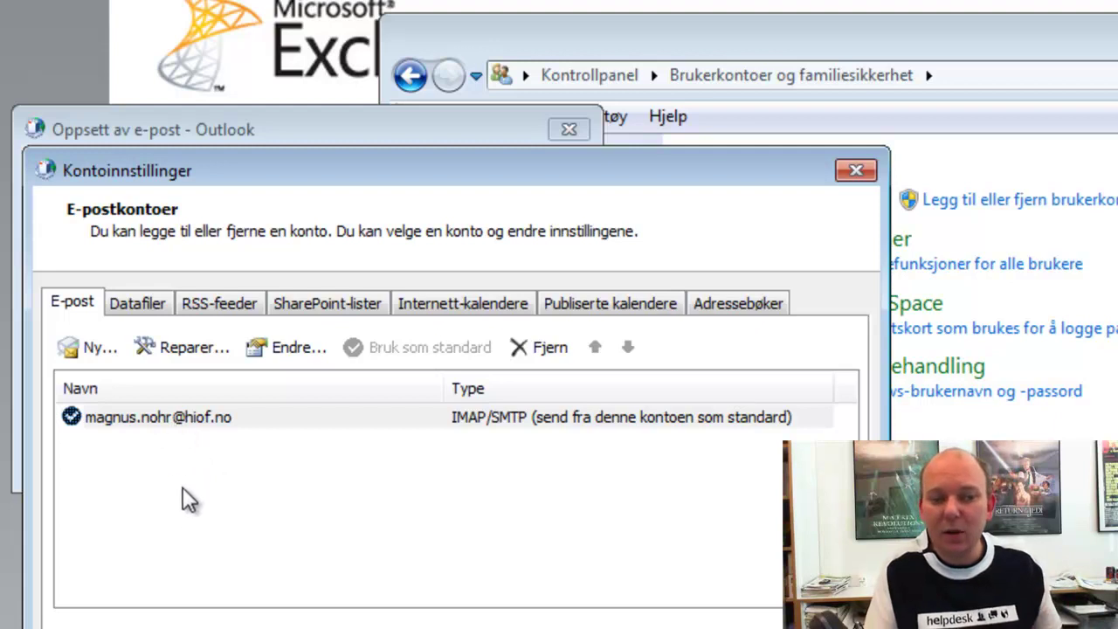
pyautogui.click(93, 351)
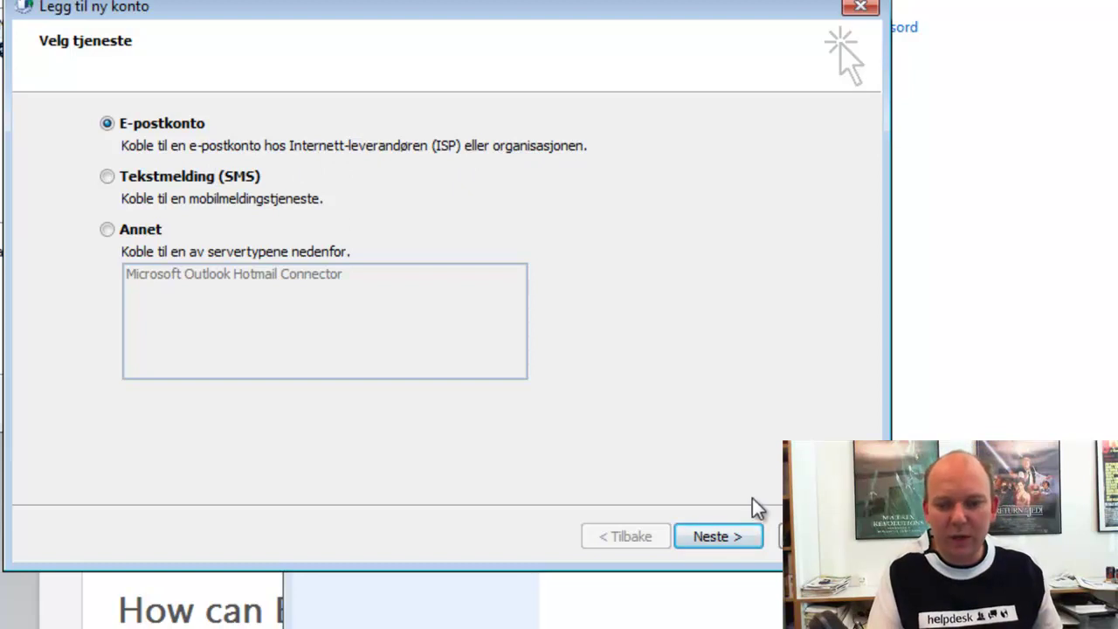
pyautogui.click(740, 539)
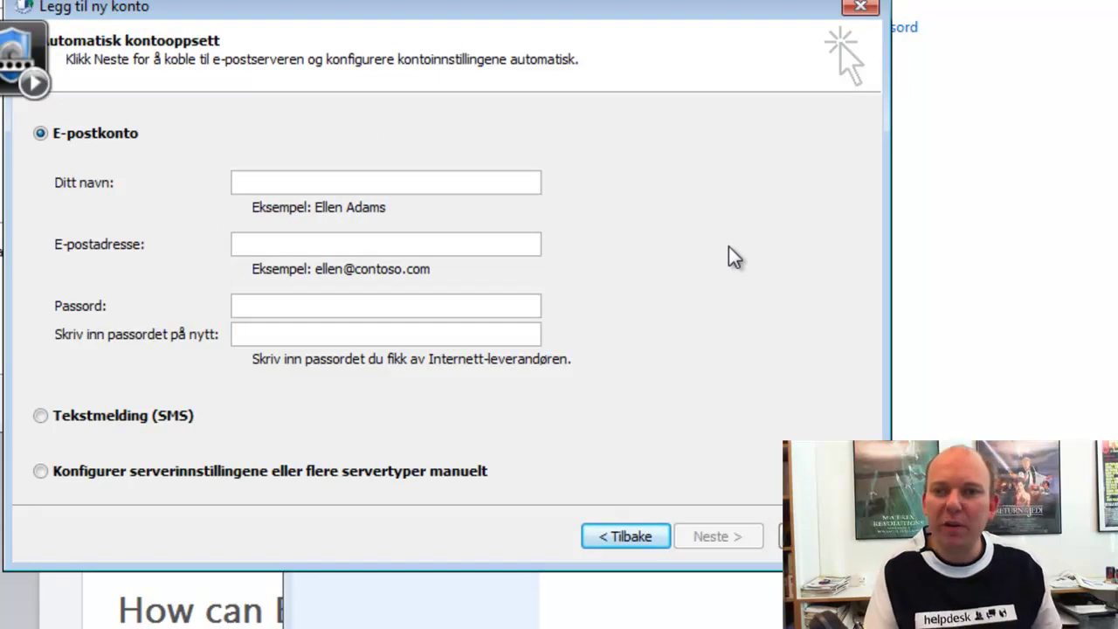
pyautogui.click(41, 471)
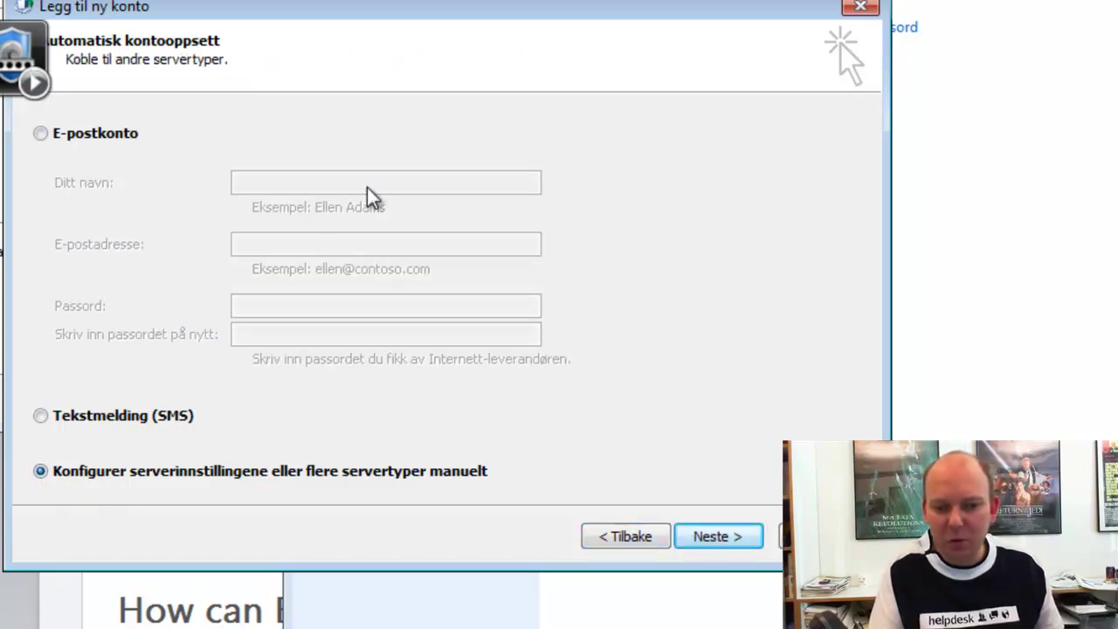
pyautogui.click(743, 539)
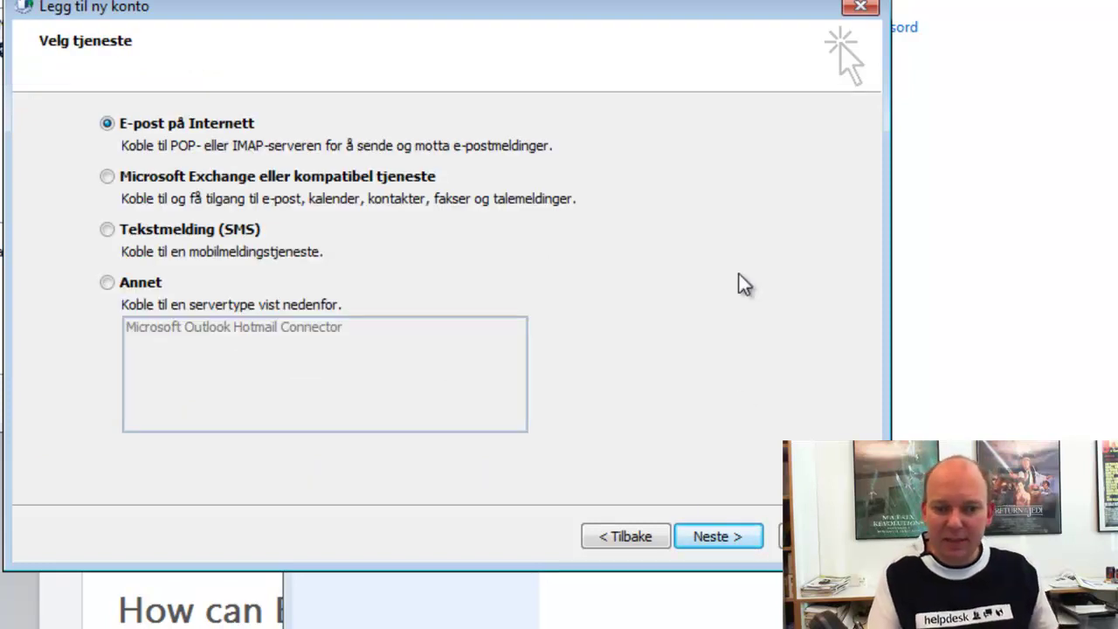
# - Choose Microsoft Exchange or compatible service as the account type, dismiss the notice and continue to the server settings
pyautogui.click(108, 178)
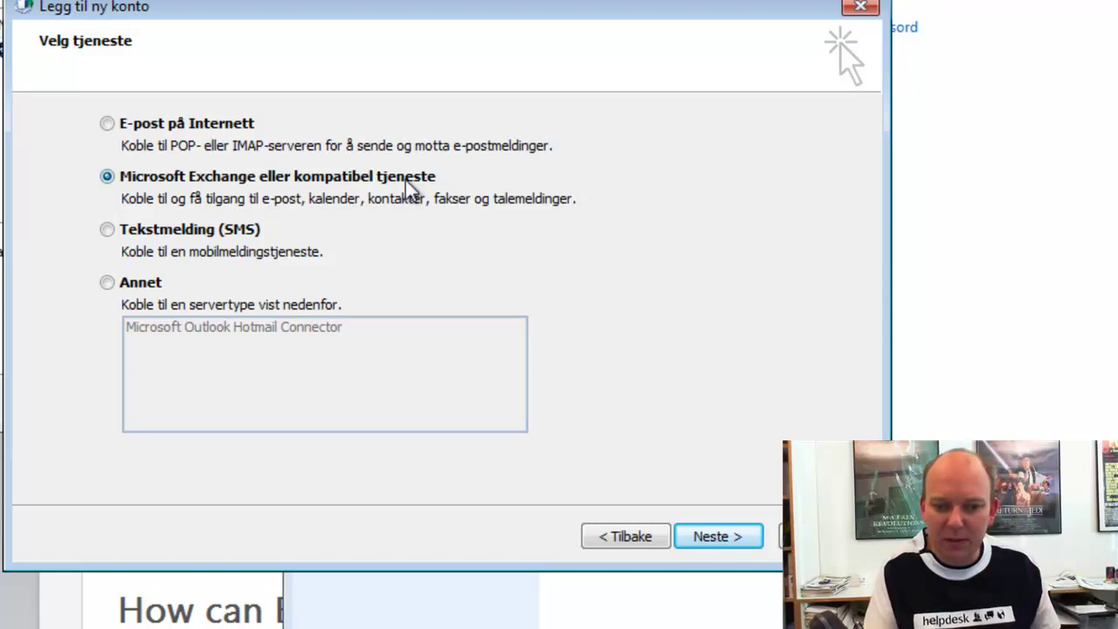
pyautogui.click(741, 537)
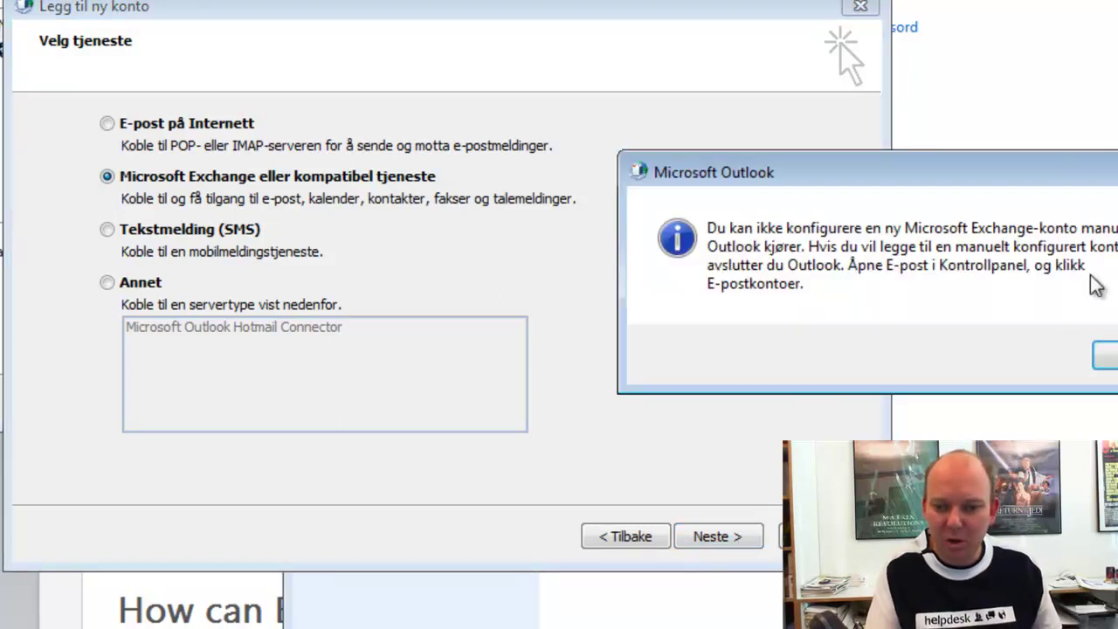
pyautogui.moveTo(1046, 149); pyautogui.dragTo(578, 101)
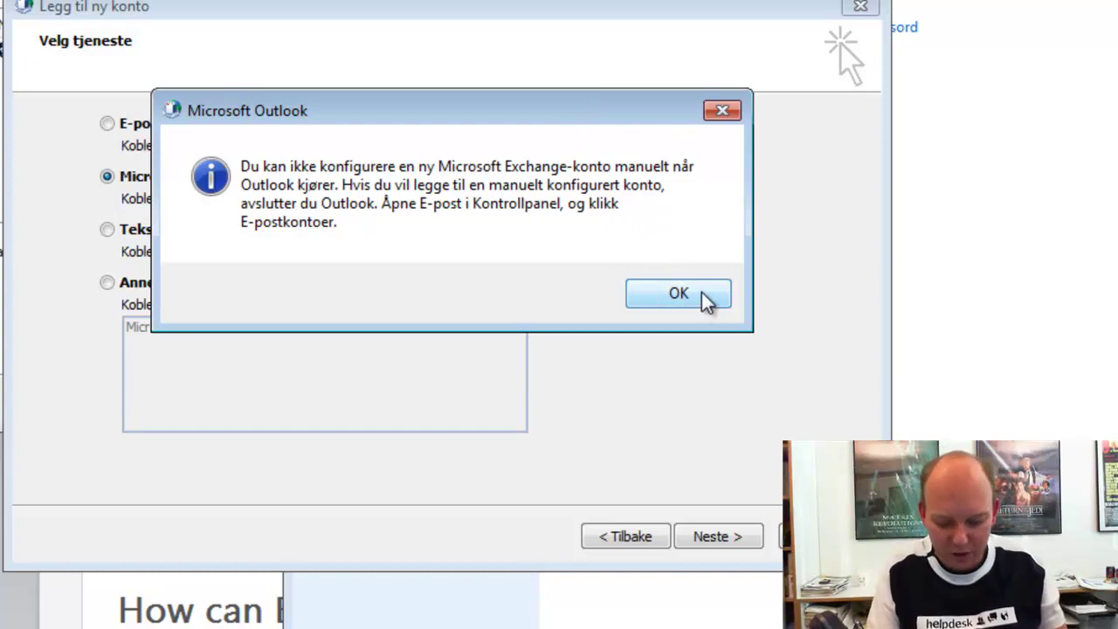
pyautogui.click(678, 293)
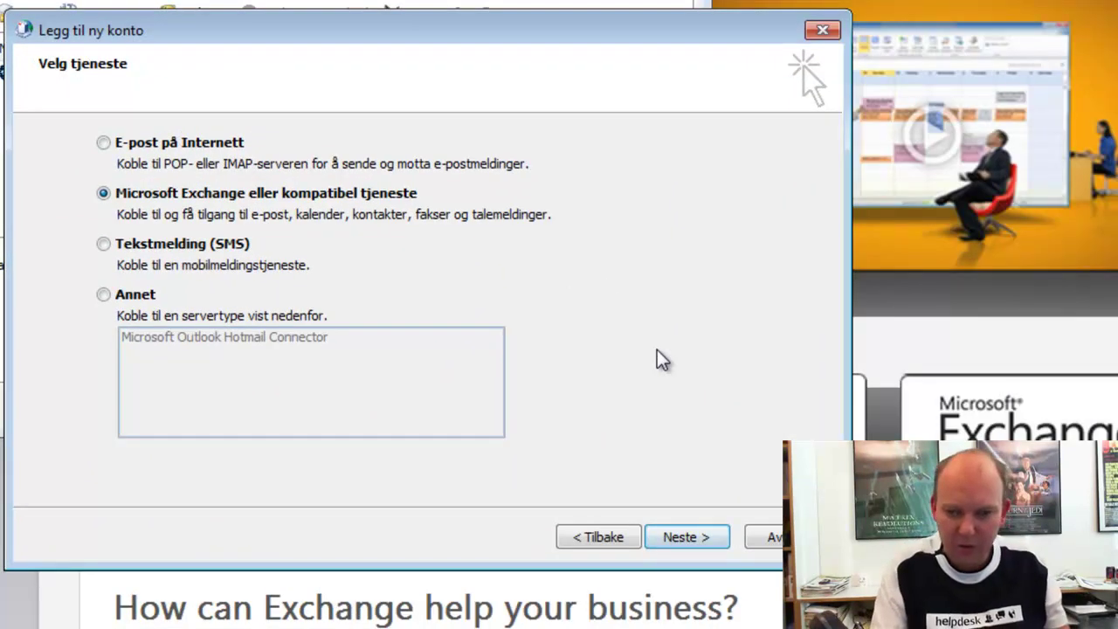
pyautogui.click(704, 539)
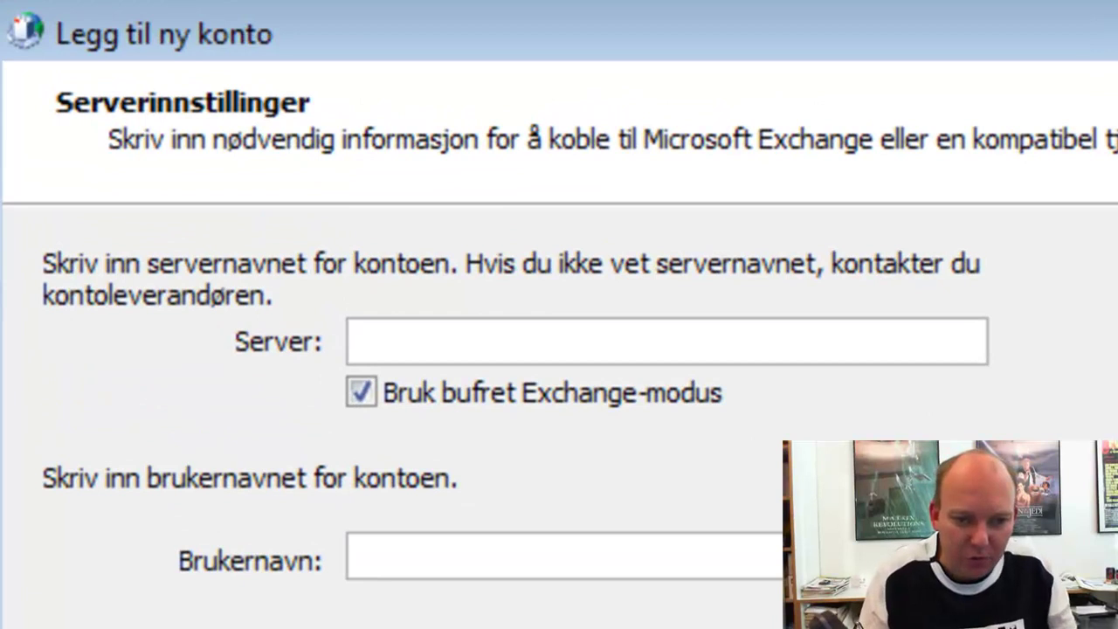
# - Enter exch01.hiof.no as the Exchange server, with cached Exchange mode enabled
pyautogui.write('exch01.hiof.no')
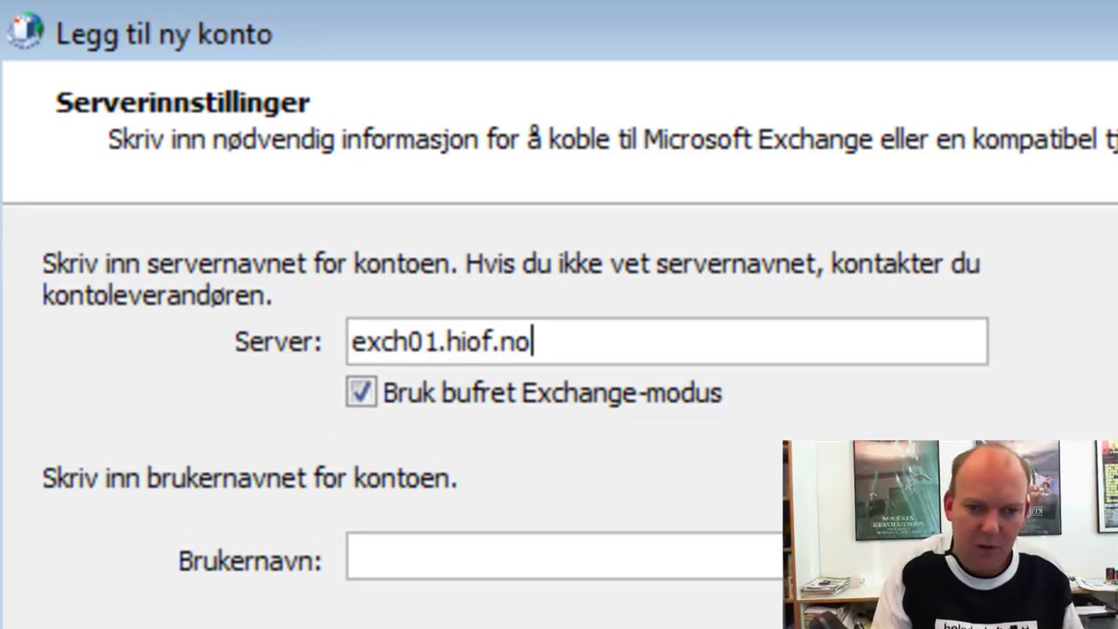
pyautogui.click(362, 381)
pyautogui.click(367, 378)
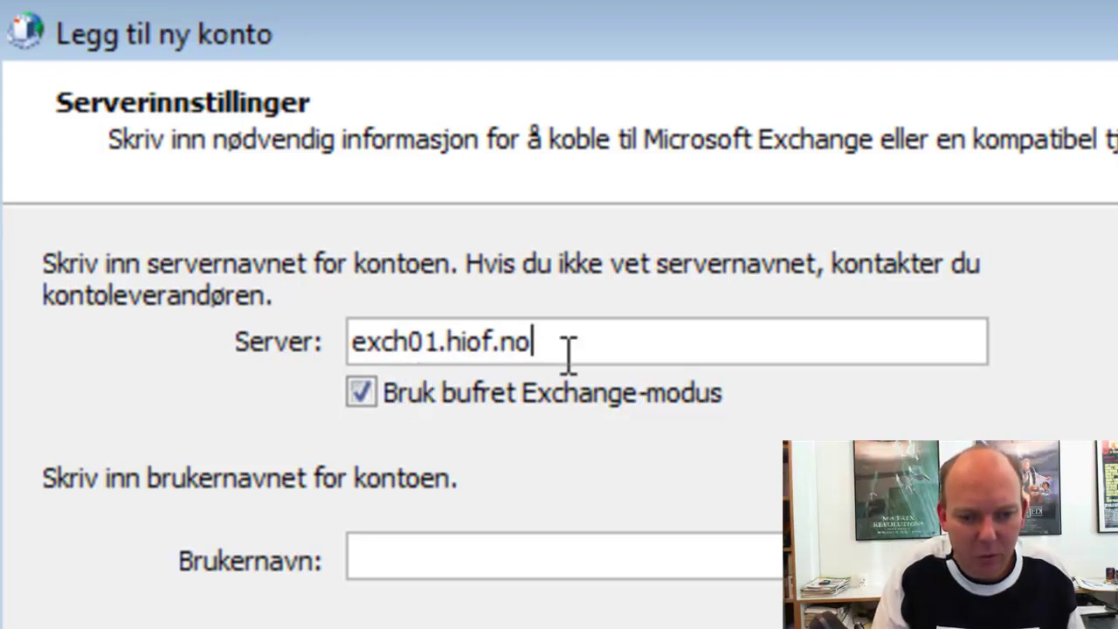
pyautogui.moveTo(360, 343); pyautogui.dragTo(572, 349)
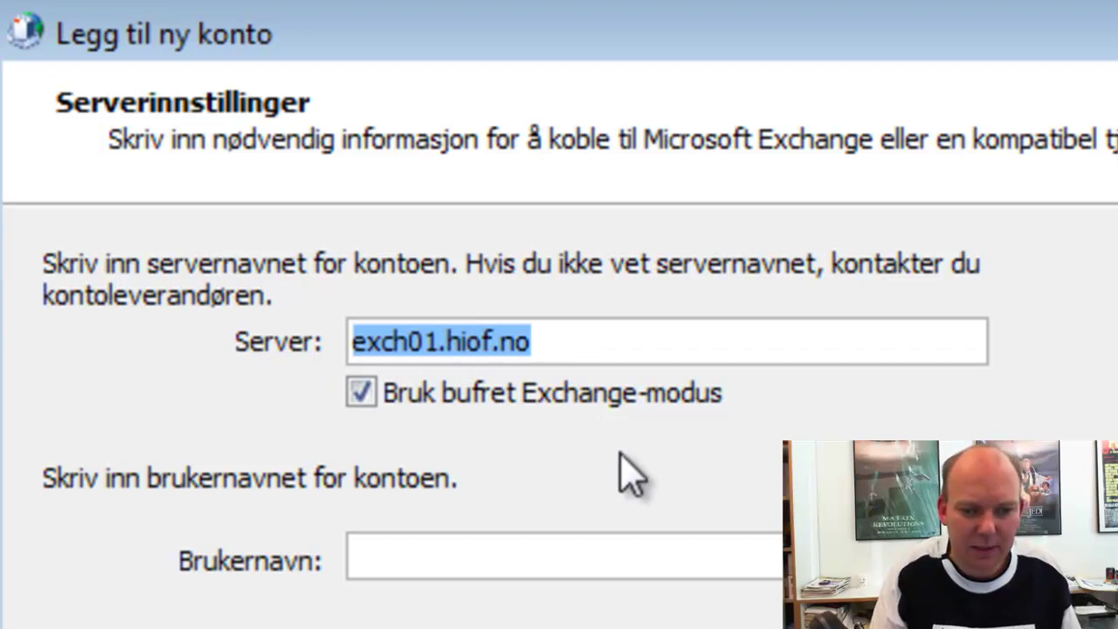
# - Enter the account's e-mail address as the user name and run the name check
pyautogui.click(453, 550)
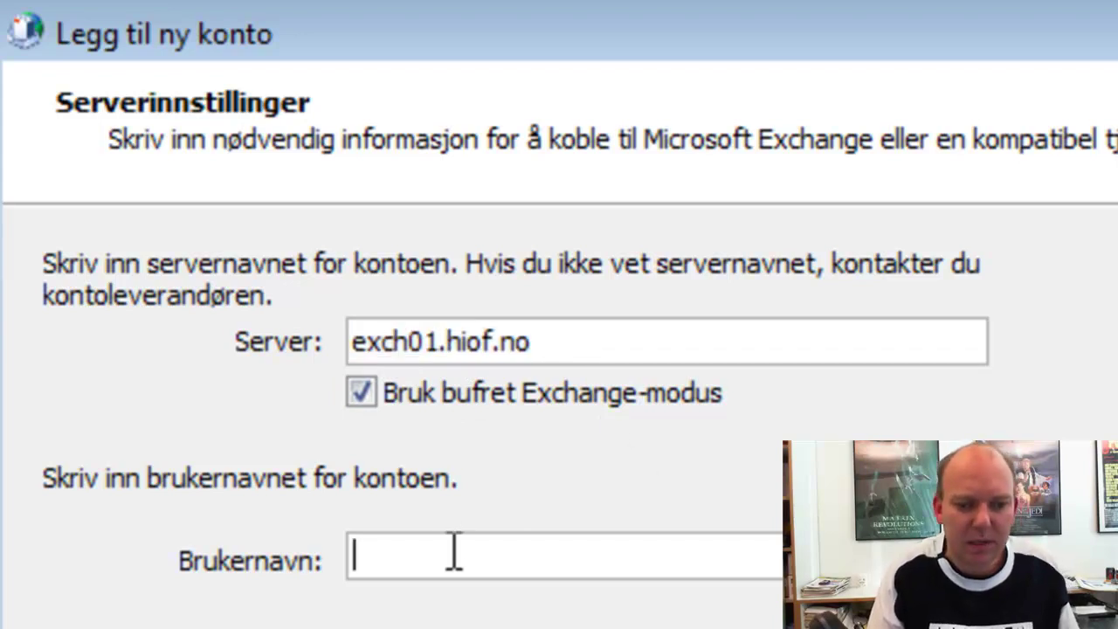
pyautogui.hotkey('ctrl', 'v')
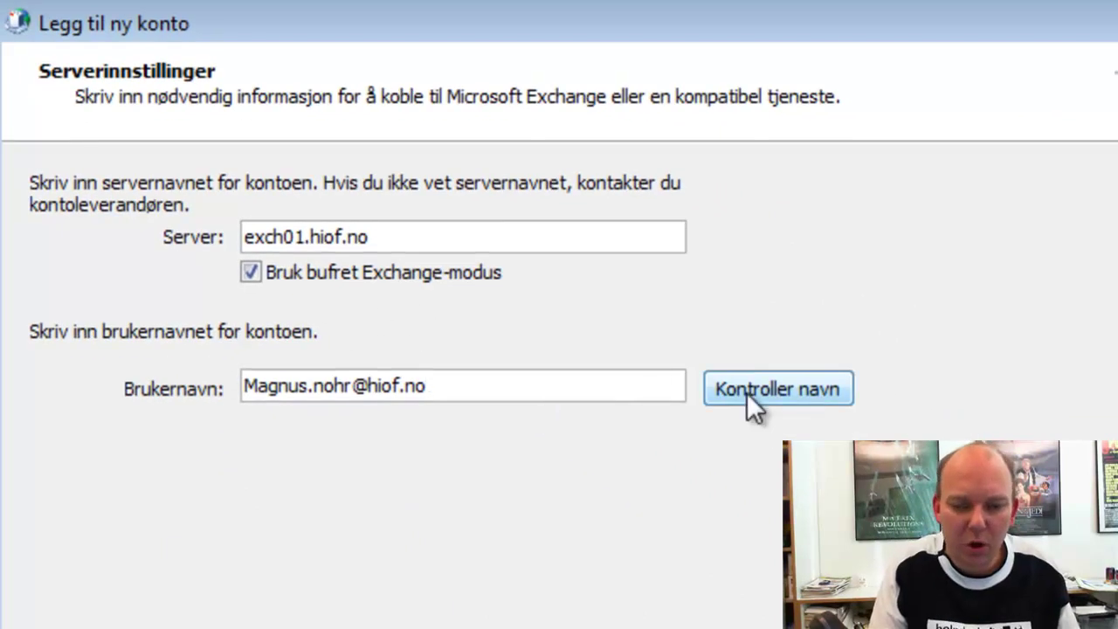
pyautogui.click(796, 394)
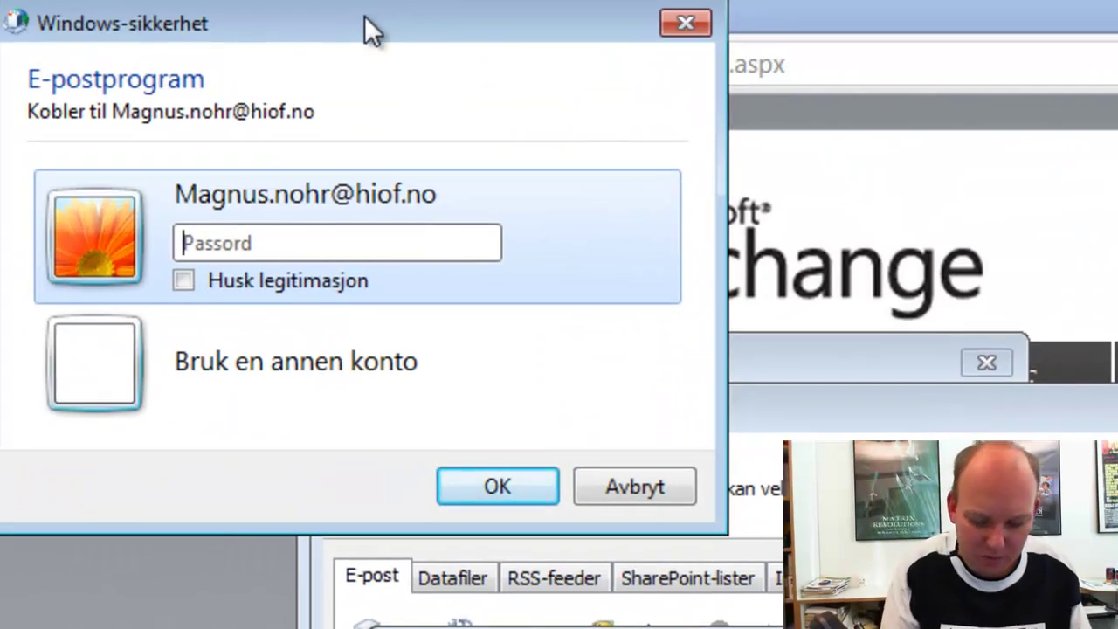
pyautogui.write('********')
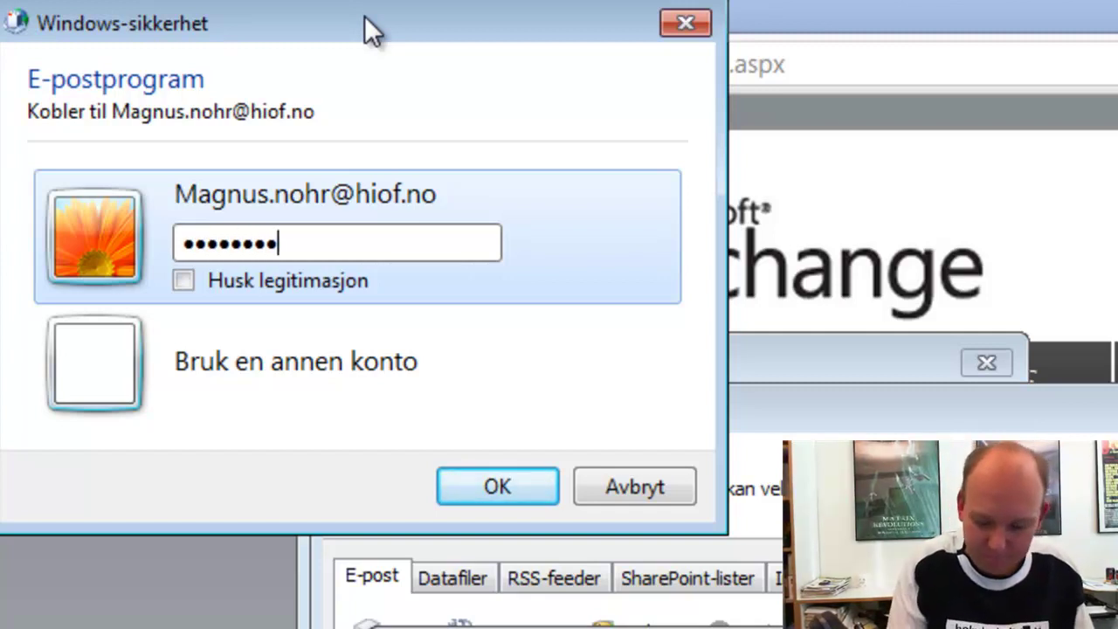
pyautogui.hotkey('ctrl', 'a')
pyautogui.press('BackSpace')
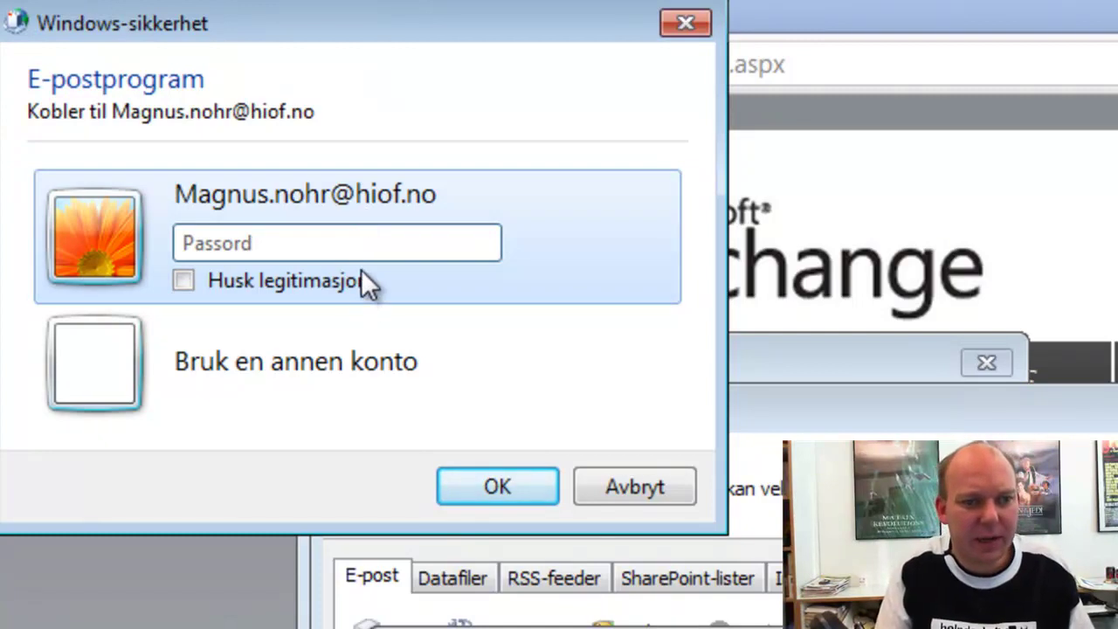
# - Use another account for the sign-in and enter the user name prefixed with the domain fag\
pyautogui.click(263, 367)
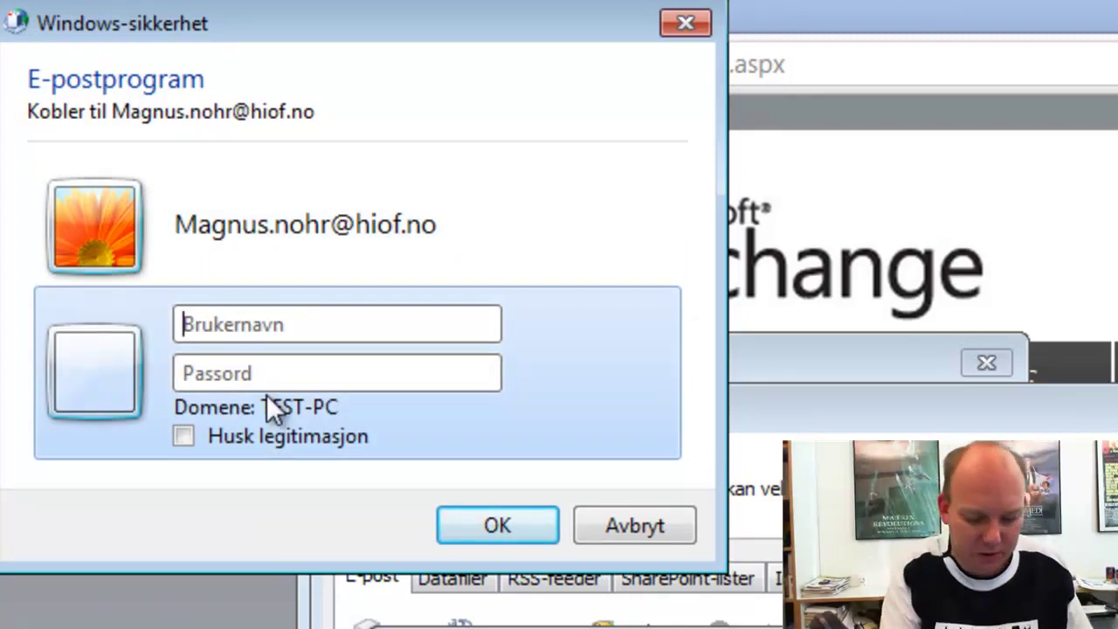
pyautogui.write('fa')
pyautogui.press('BackSpace')
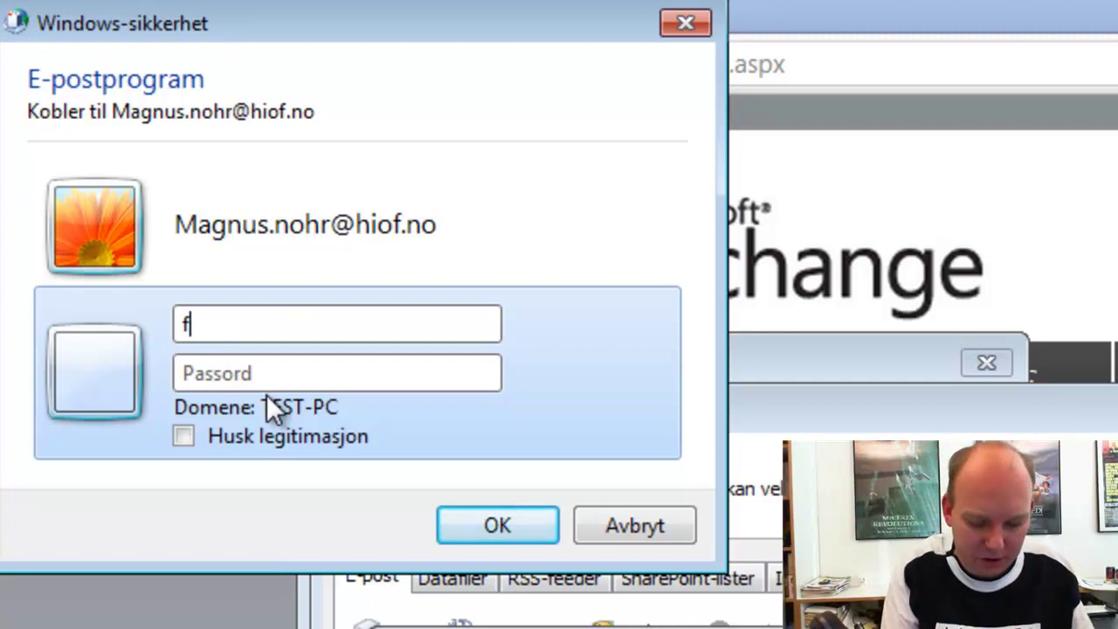
pyautogui.write('ag')
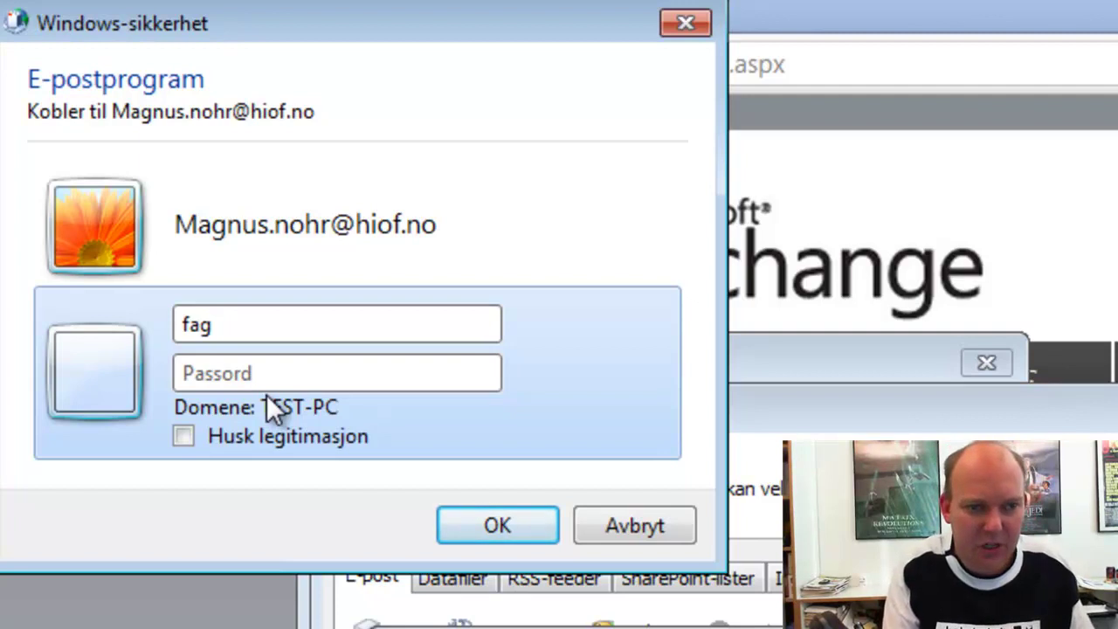
pyautogui.write('\\')
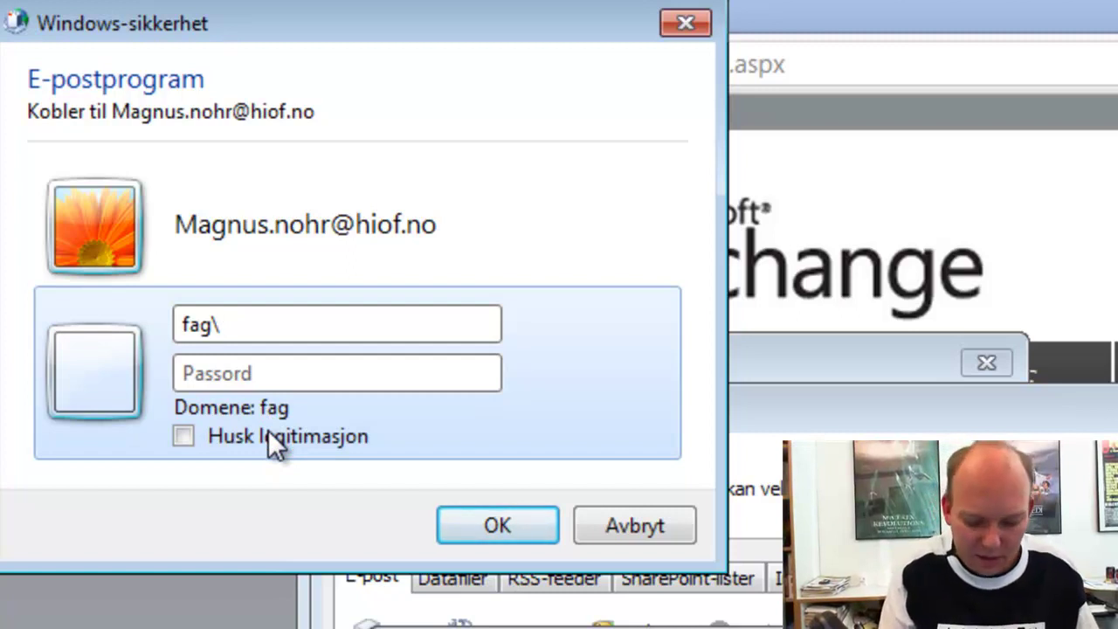
pyautogui.write('magnusn')
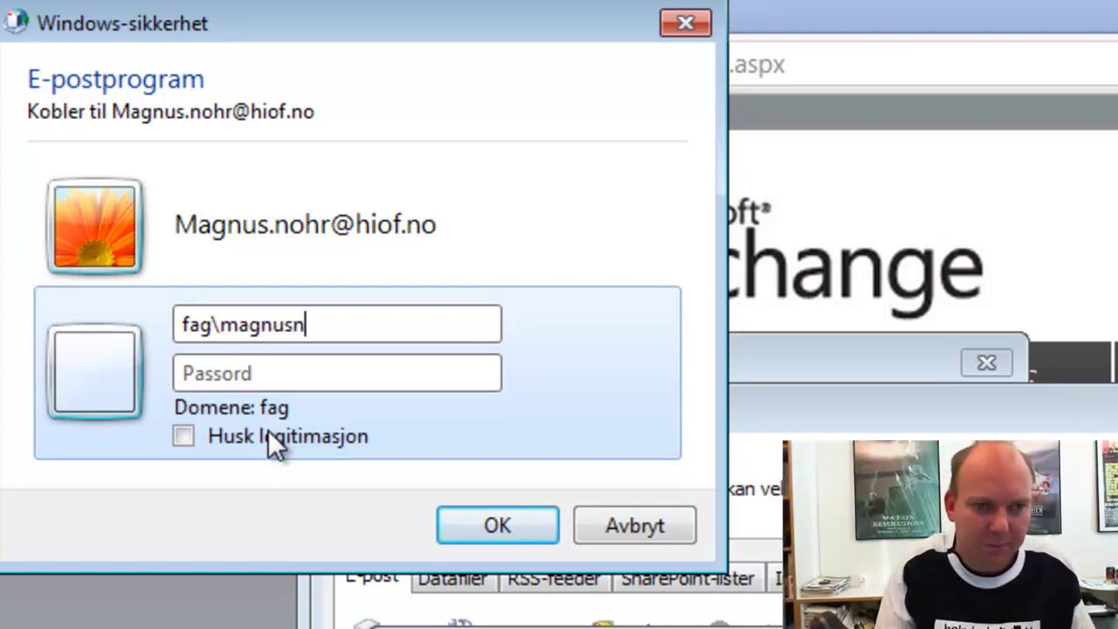
# - Enter the account password, enable remembering the credentials and submit the sign-in
pyautogui.click(271, 378)
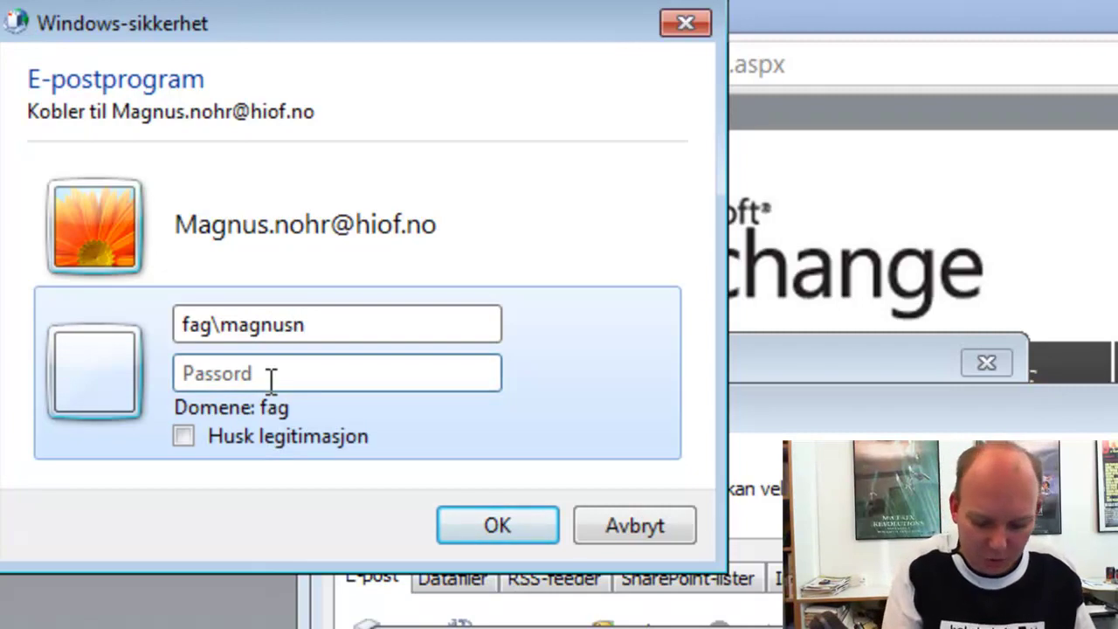
pyautogui.write('••')
pyautogui.press('BackSpace')
pyautogui.press('BackSpace')
pyautogui.write('••')
pyautogui.press('BackSpace')
pyautogui.write('•••••••')
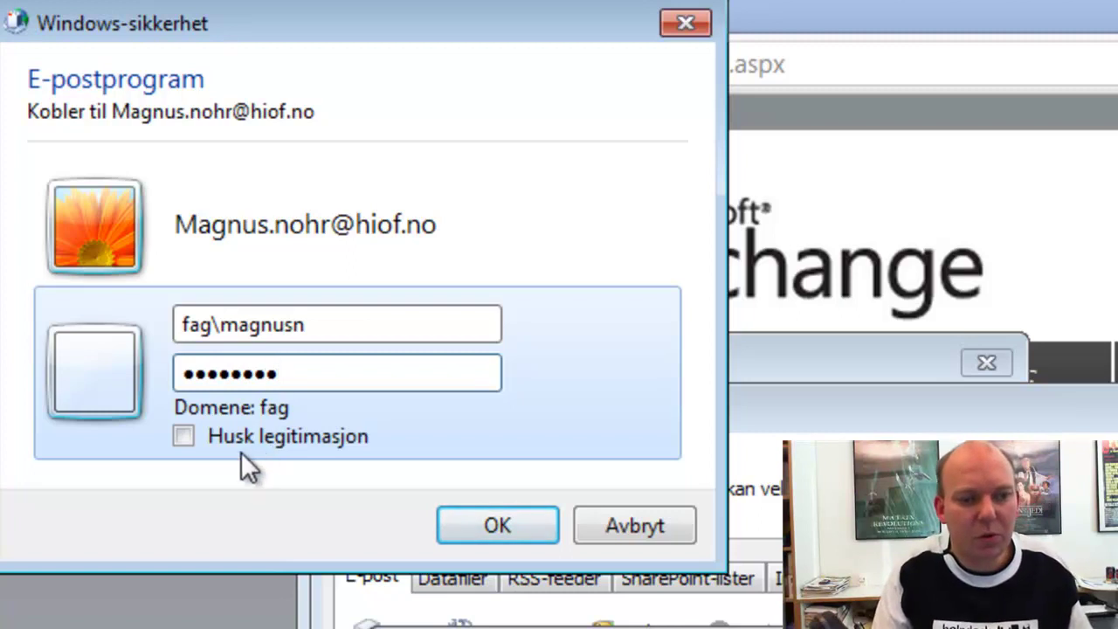
pyautogui.click(182, 434)
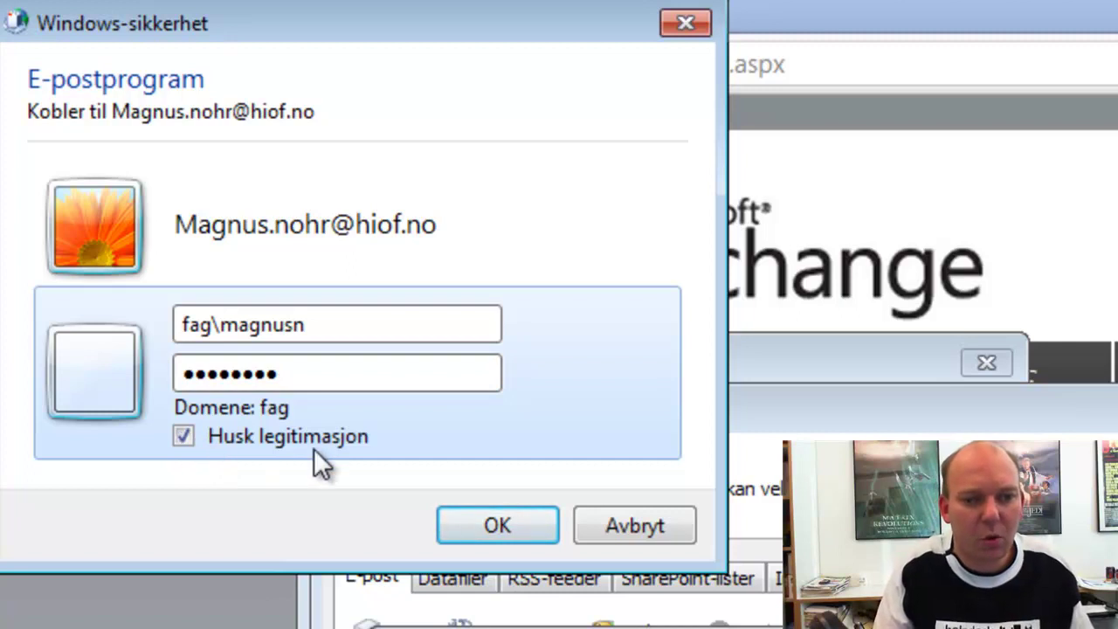
pyautogui.click(498, 527)
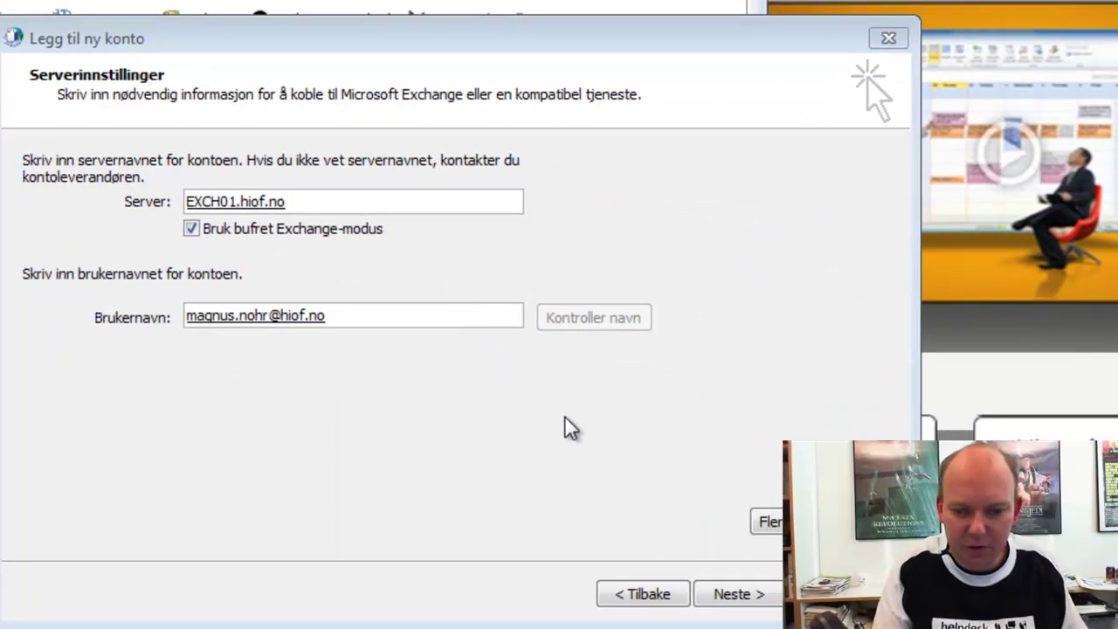
# - Proceed past the server settings and acknowledge the e-mail delivery location notice
pyautogui.click(758, 600)
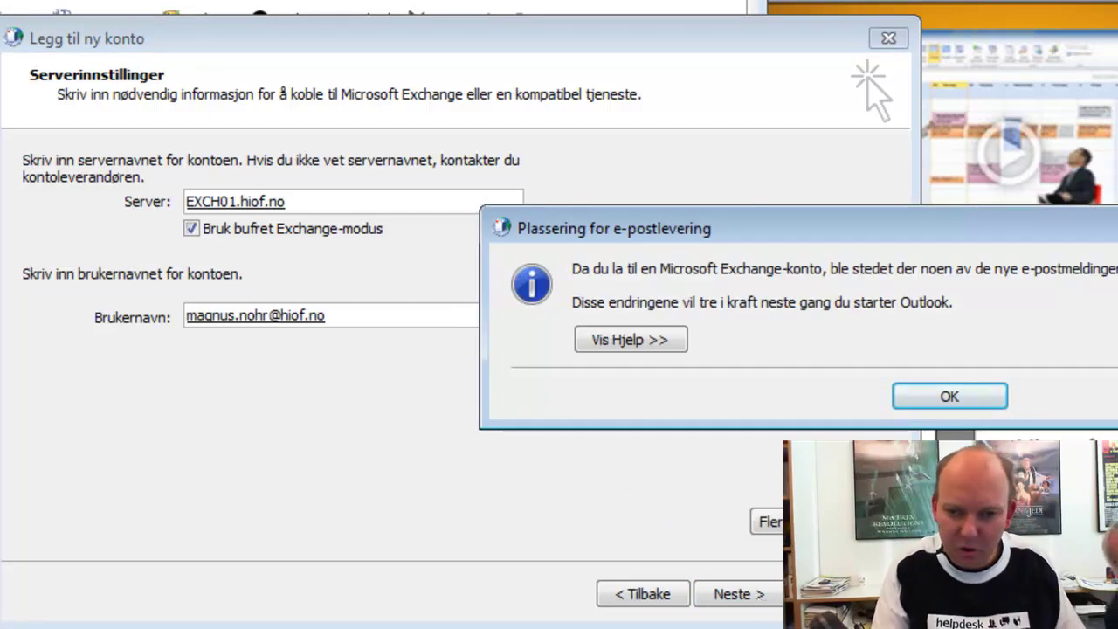
pyautogui.moveTo(858, 238); pyautogui.dragTo(409, 183)
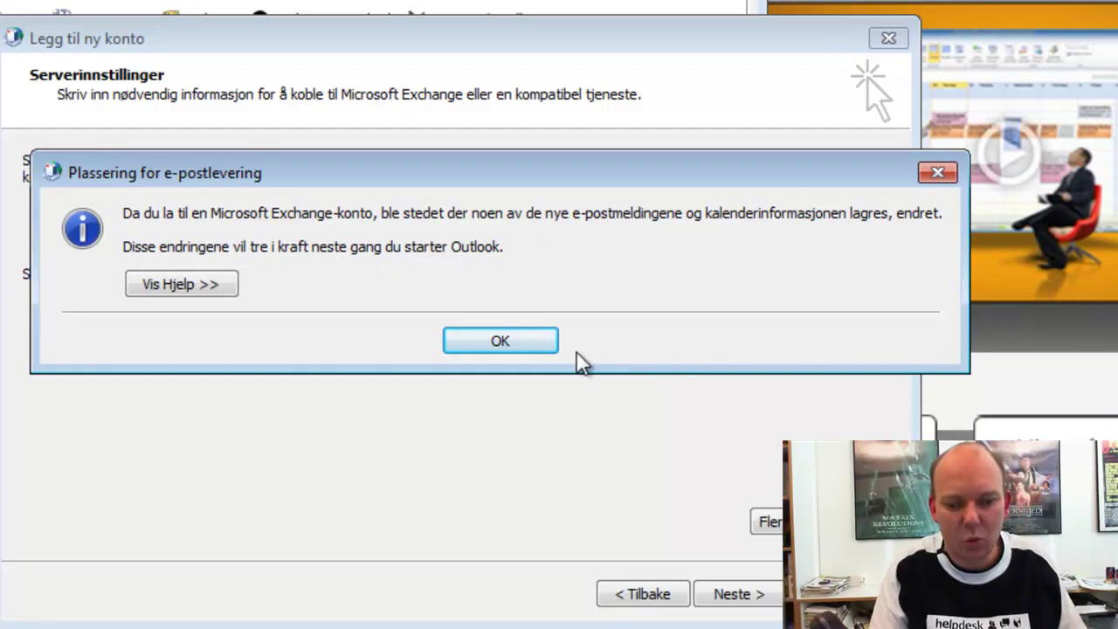
pyautogui.click(499, 342)
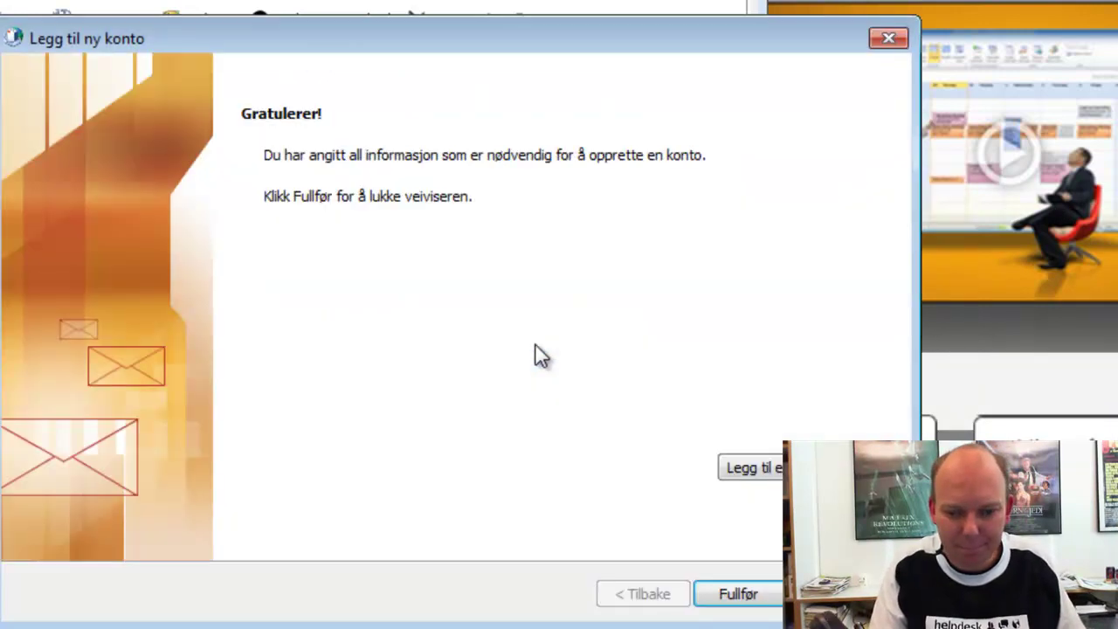
# - Finish the new account wizard and close the account settings and mail setup windows
pyautogui.click(738, 595)
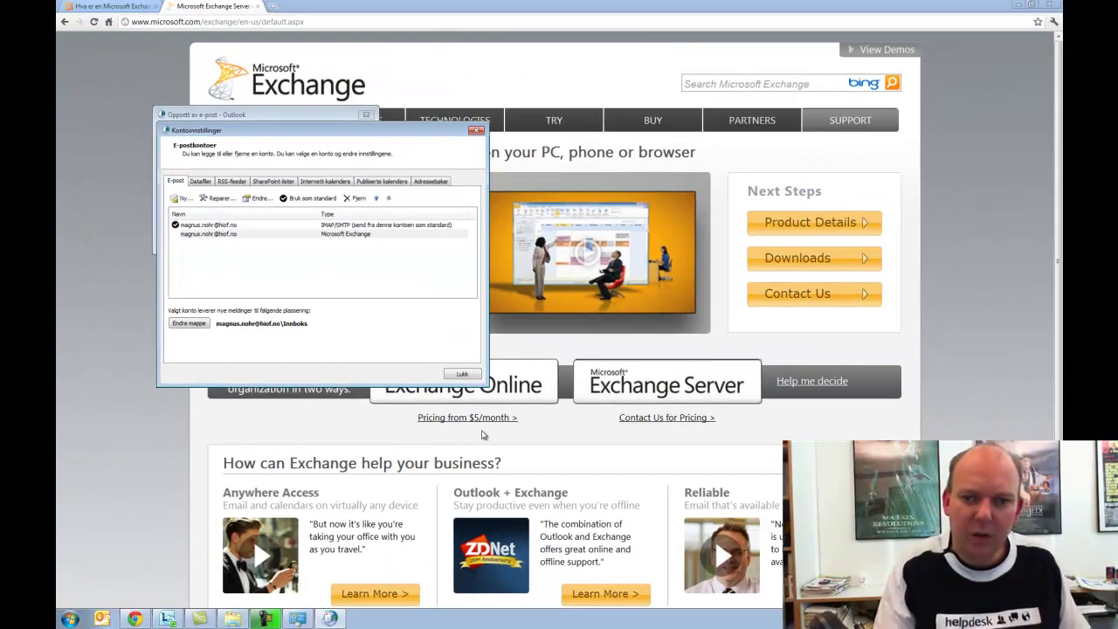
pyautogui.click(463, 375)
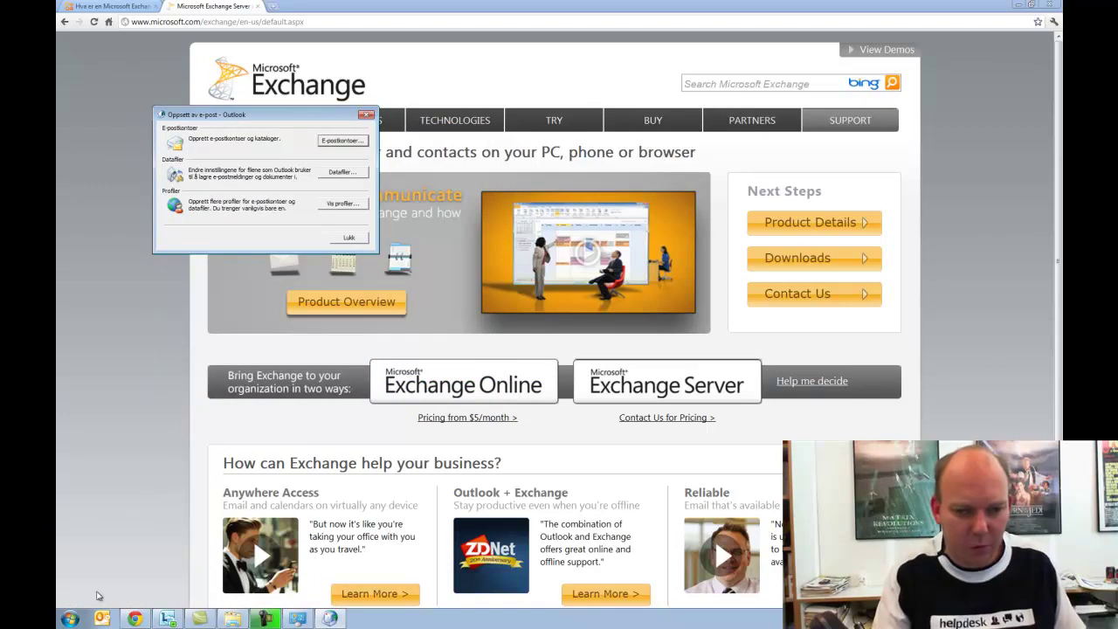
pyautogui.click(349, 238)
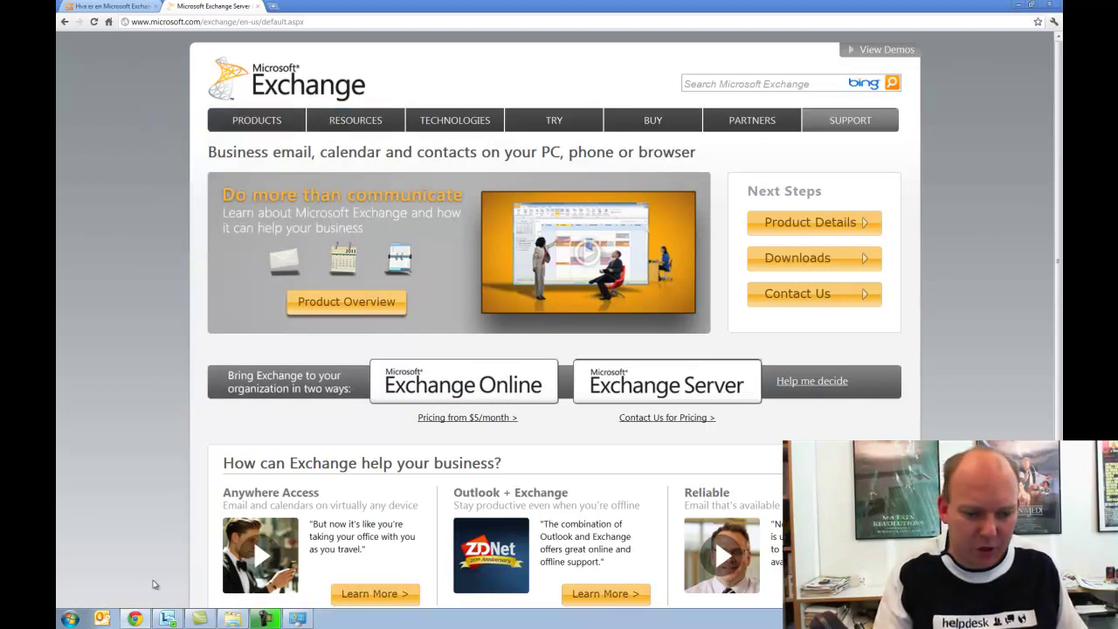
# - Search the installed programs for "out" and launch Microsoft Outlook 2010
pyautogui.click(62, 618)
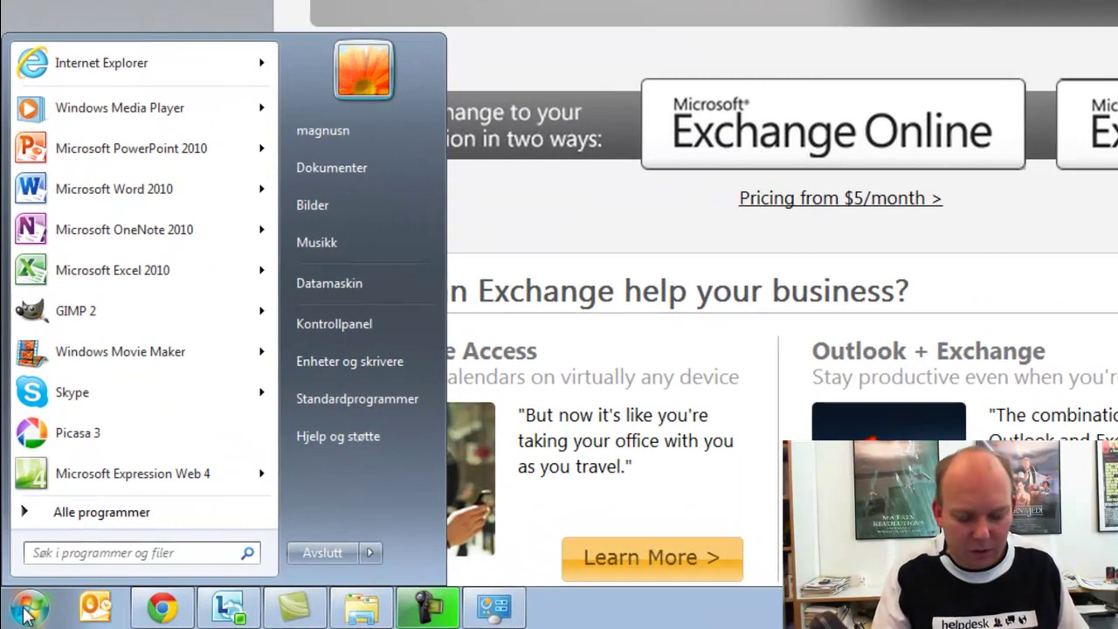
pyautogui.write('out')
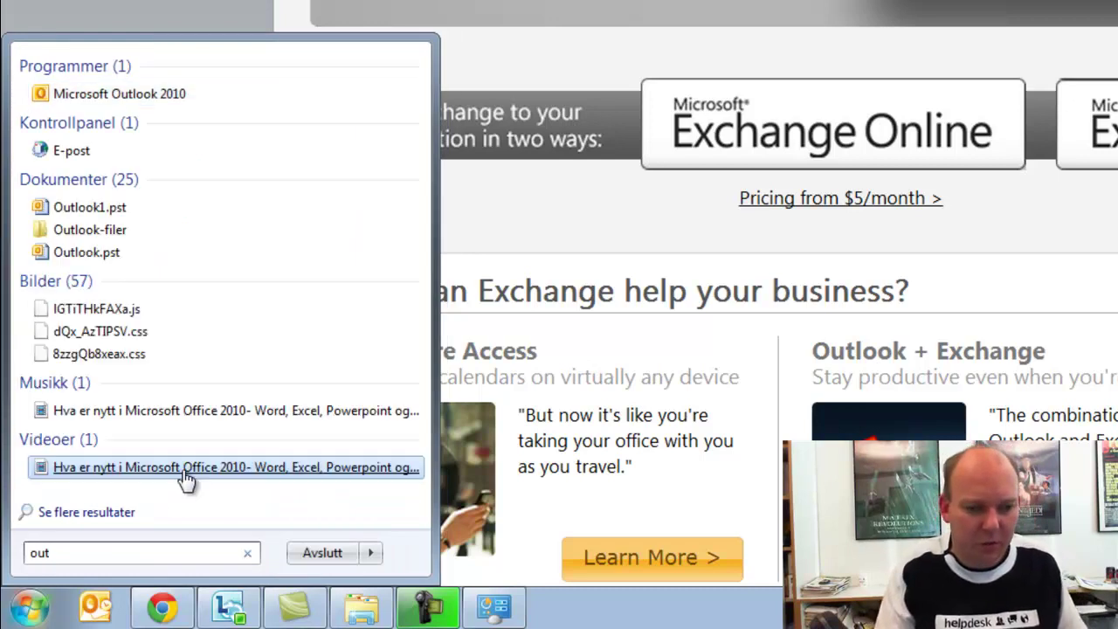
pyautogui.click(167, 101)
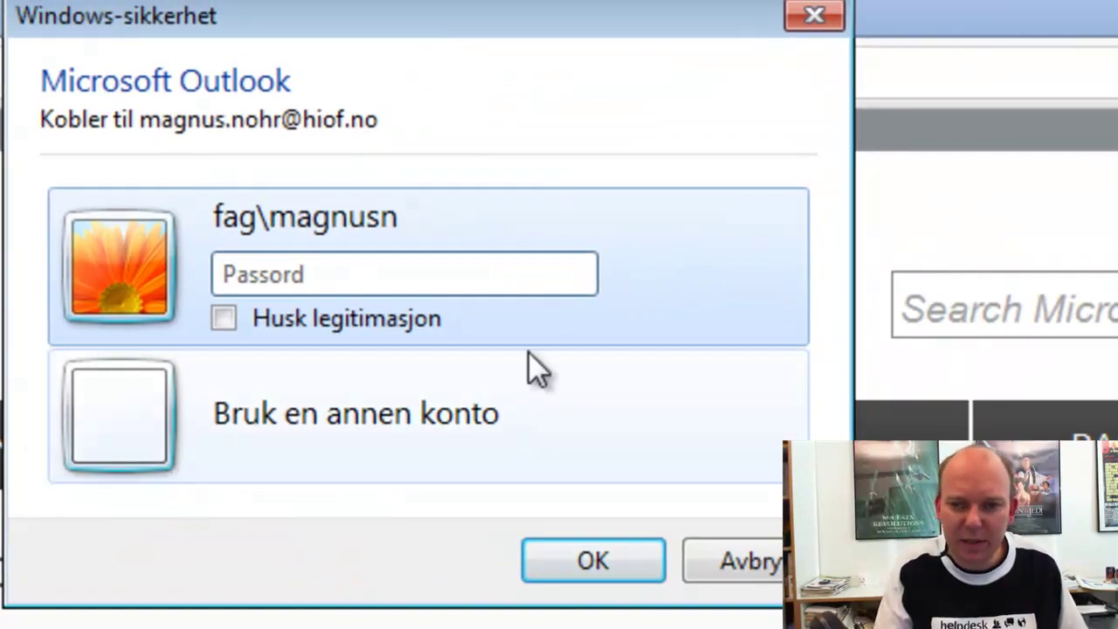
# - Sign in to the mailbox with the account password, remember the credentials, and accept the autodiscover.hiof.no security certificate warning
pyautogui.write('••••••••')
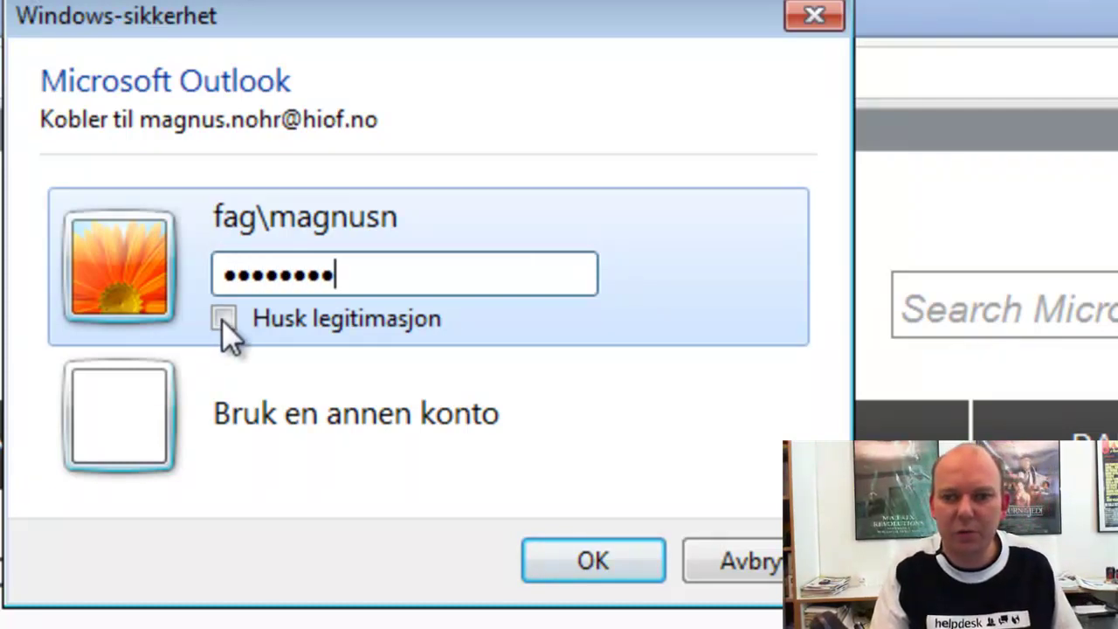
pyautogui.click(222, 319)
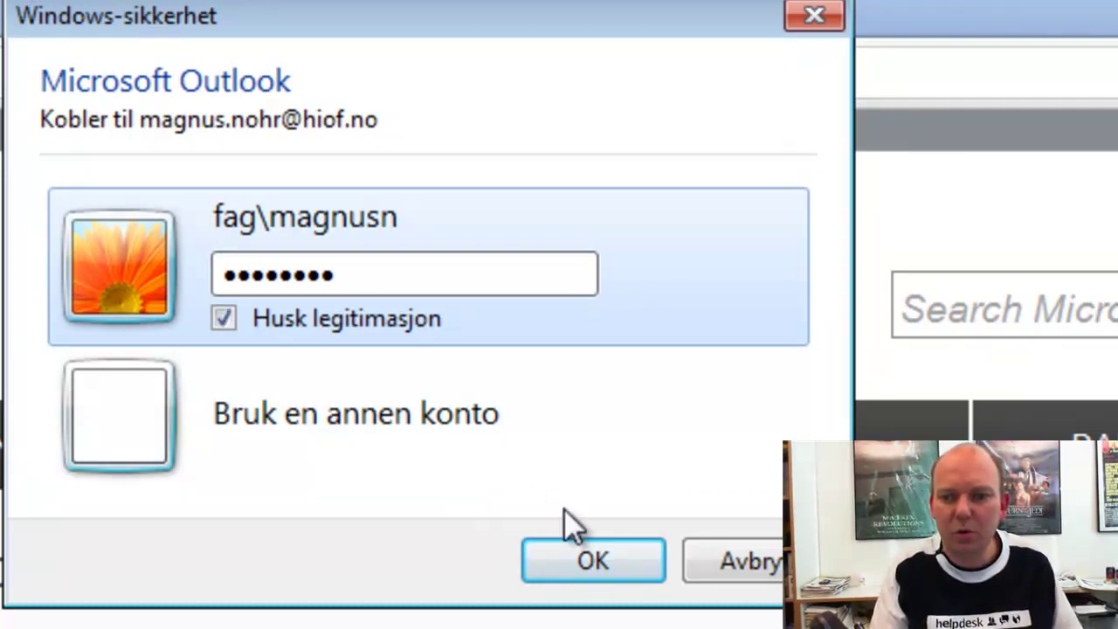
pyautogui.click(594, 561)
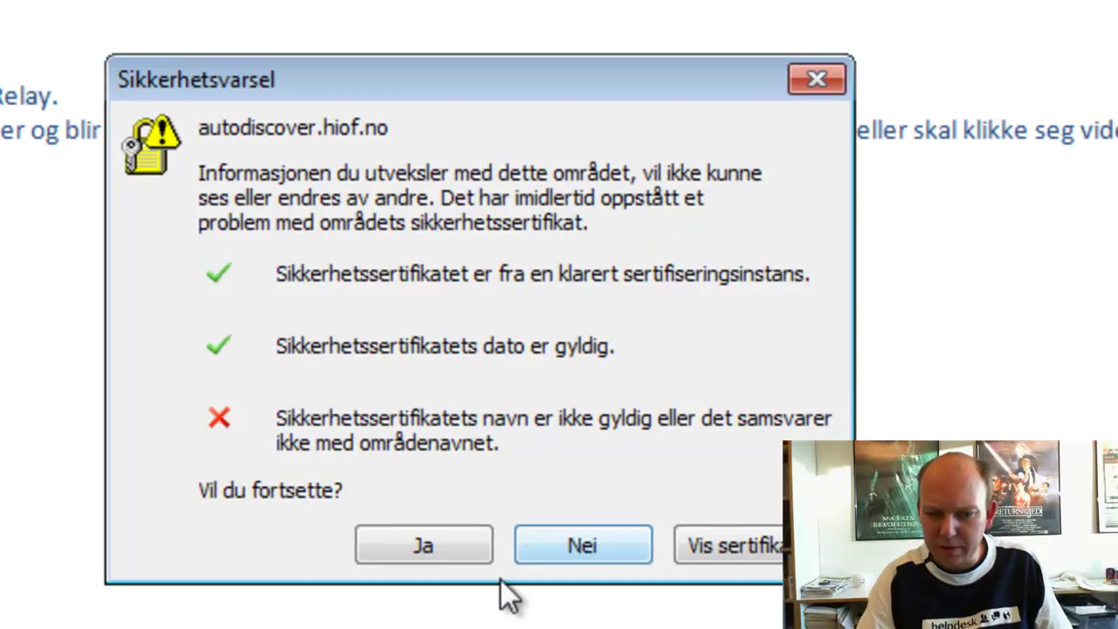
pyautogui.click(425, 545)
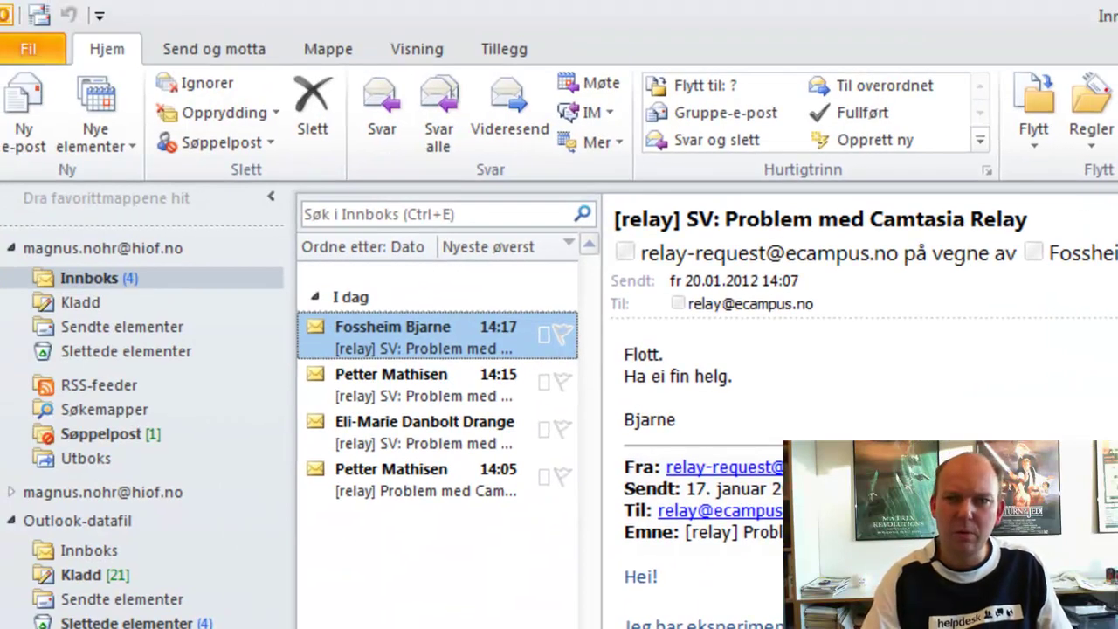